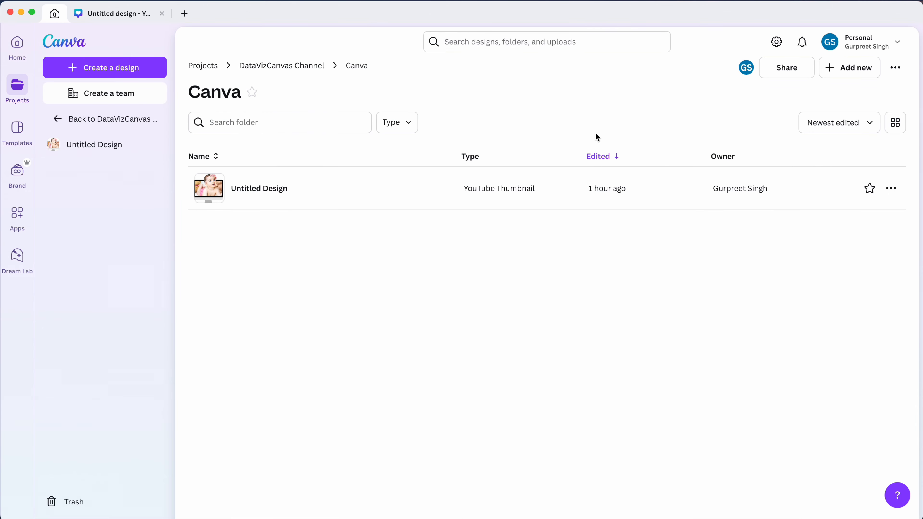
Step: Create a new A4 (Landscape) design inside the Canva project folder
left_click(851, 71)
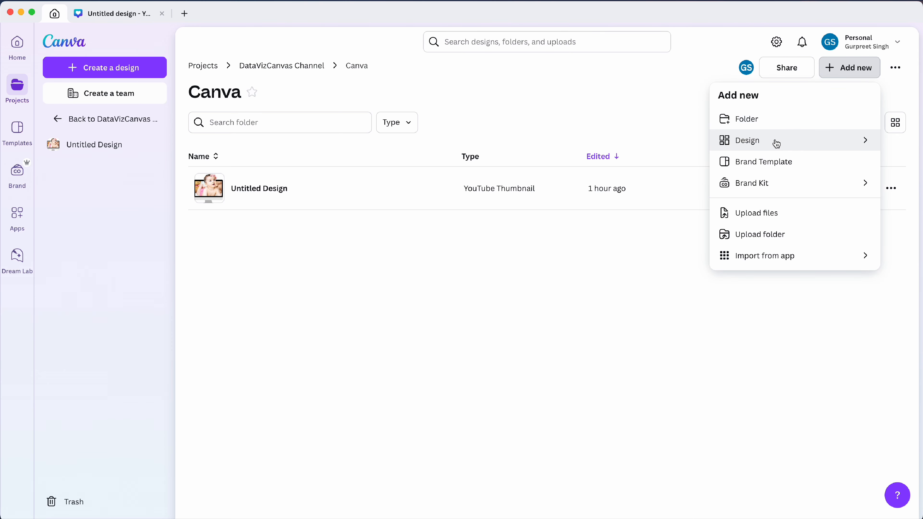
left_click(777, 142)
left_click(770, 130)
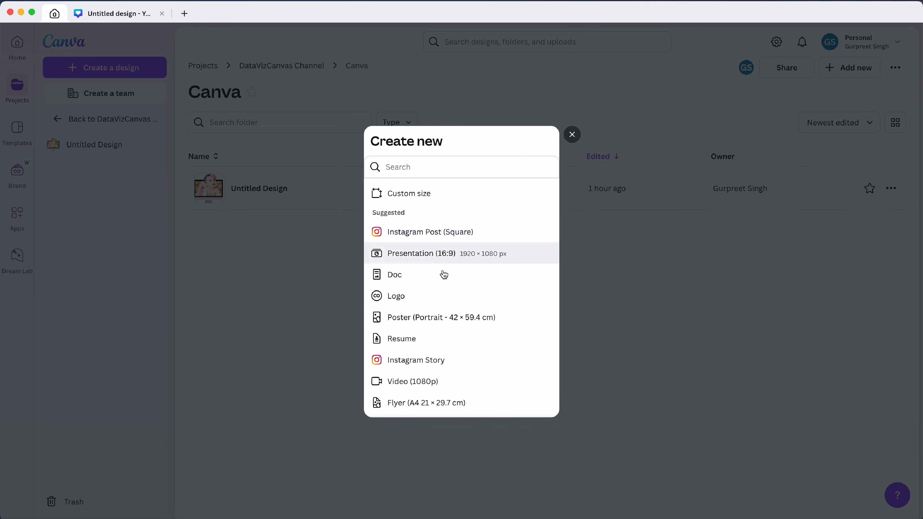
scroll(428, 339, "down", 2)
scroll(428, 341, "down", 1)
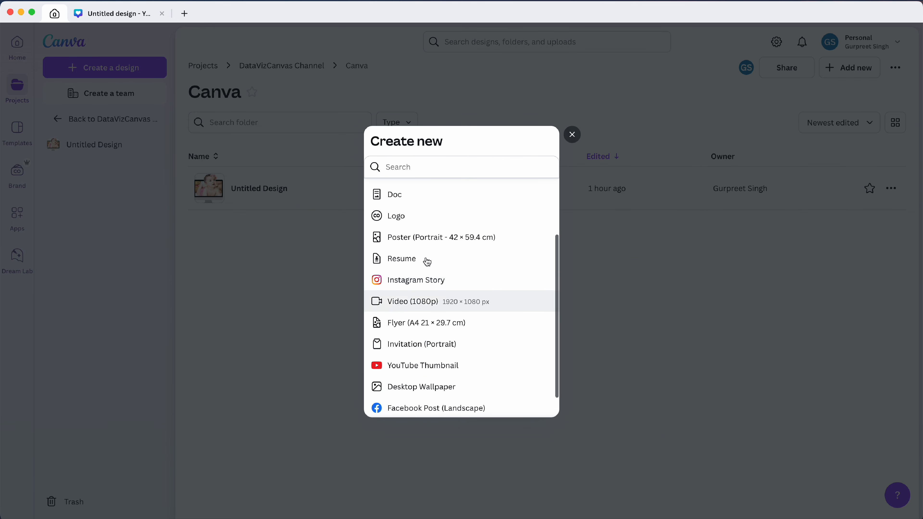
left_click(419, 166)
type("a4 lan")
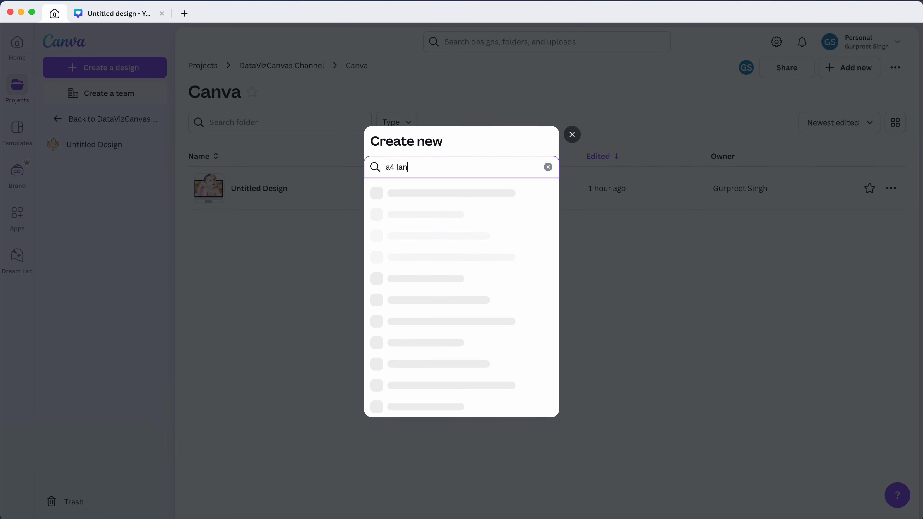
left_click(399, 196)
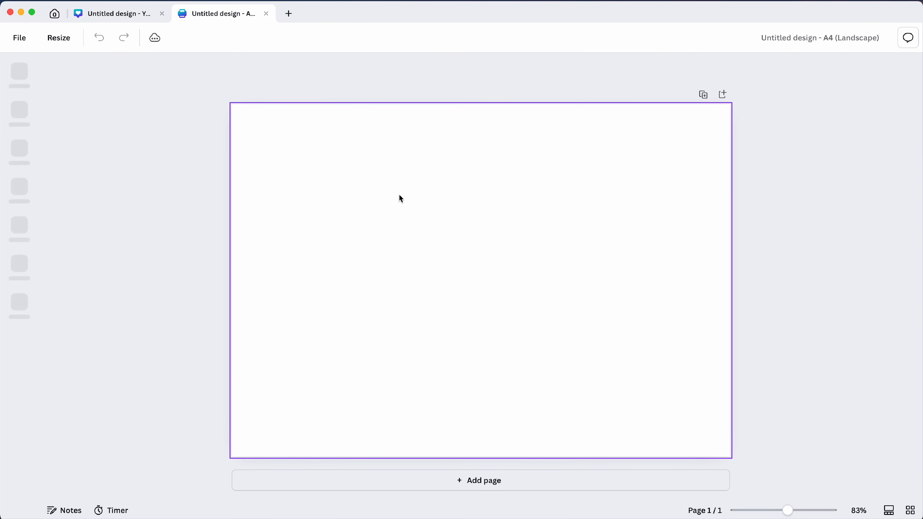
left_click(513, 235)
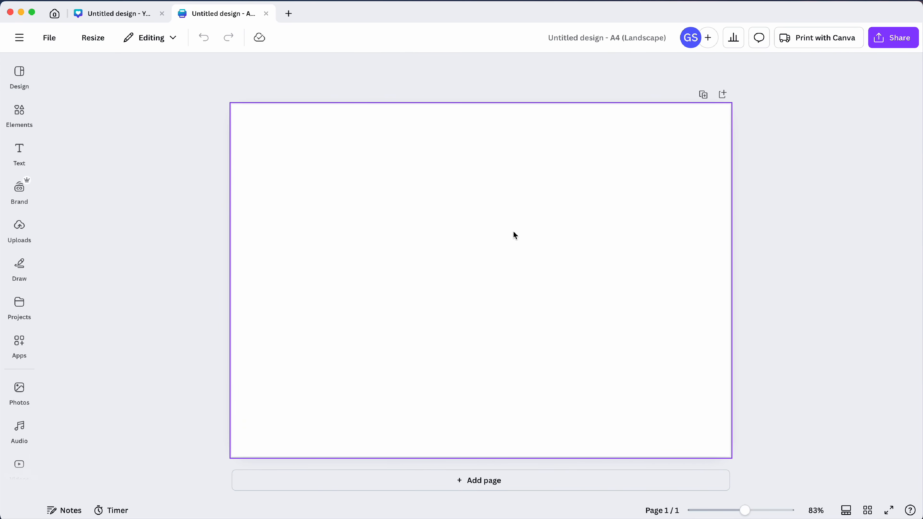
mouse_move(744, 510)
left_mouse_down()
mouse_move(727, 510)
mouse_move(744, 510)
left_mouse_up()
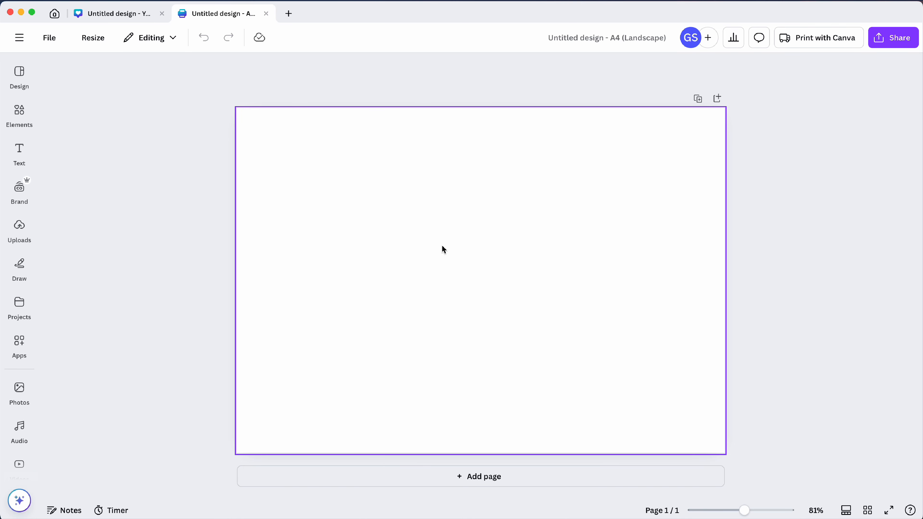
Step: Search the elements for "frame" and add the desktop monitor frame to the page
left_click(24, 122)
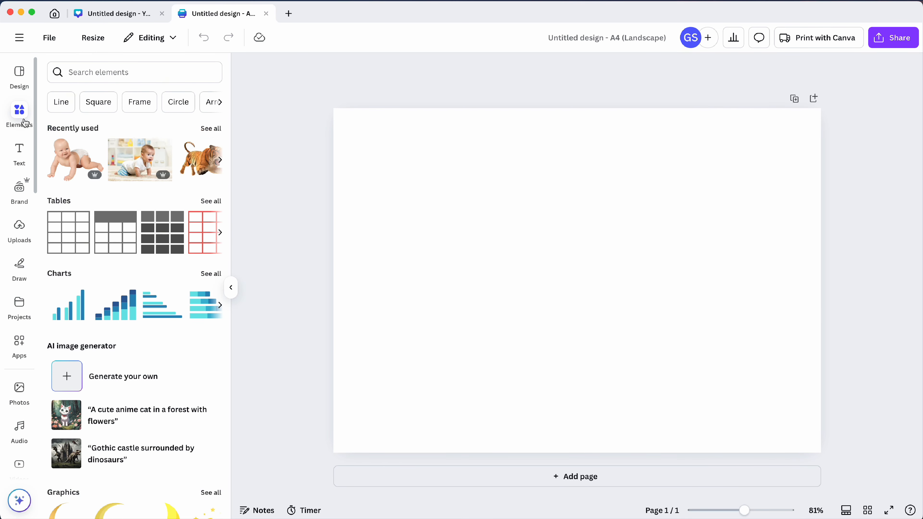
left_click(88, 72)
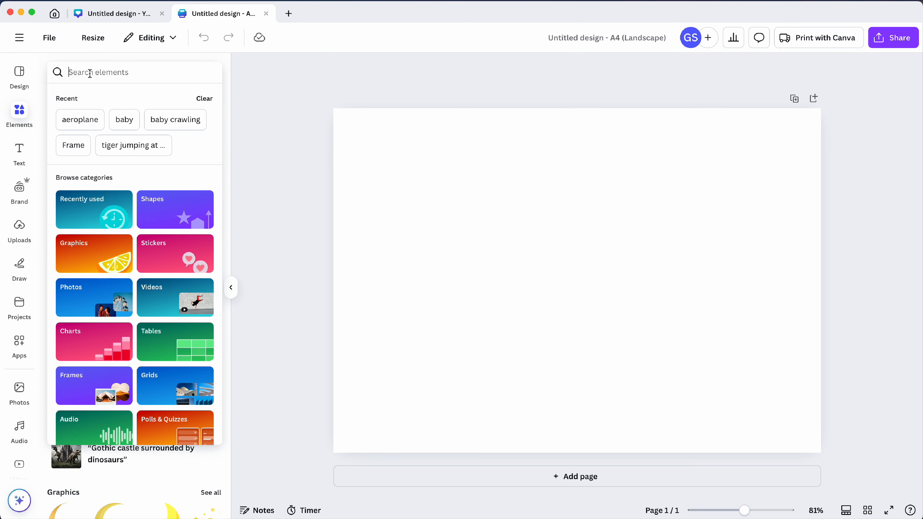
type("frame")
key("Return")
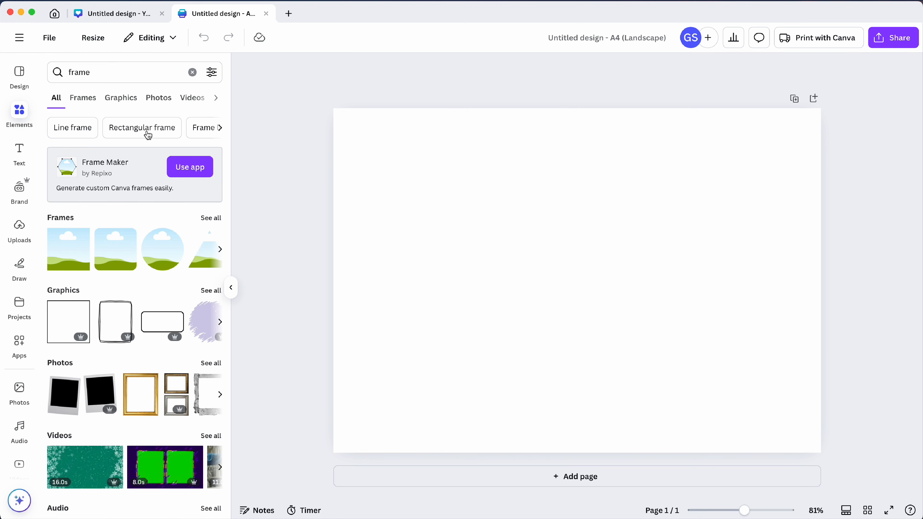
left_click(211, 220)
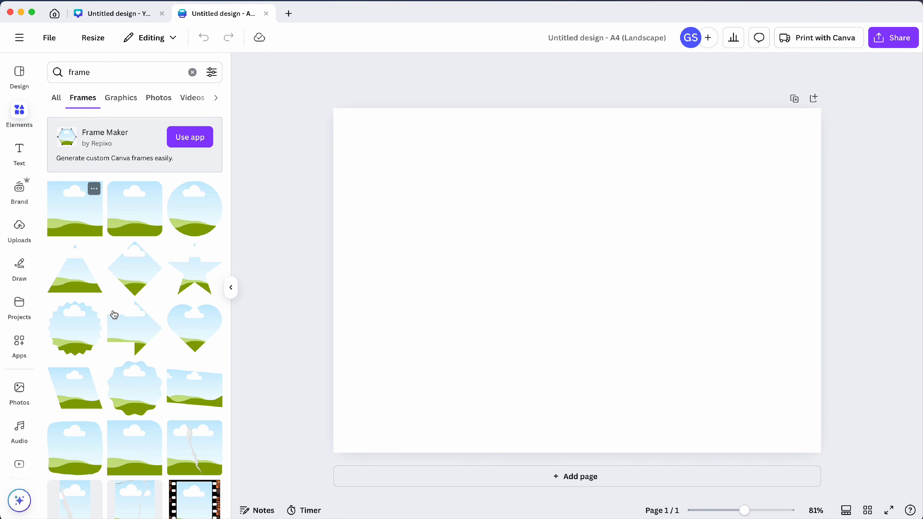
scroll(120, 334, "down", 8)
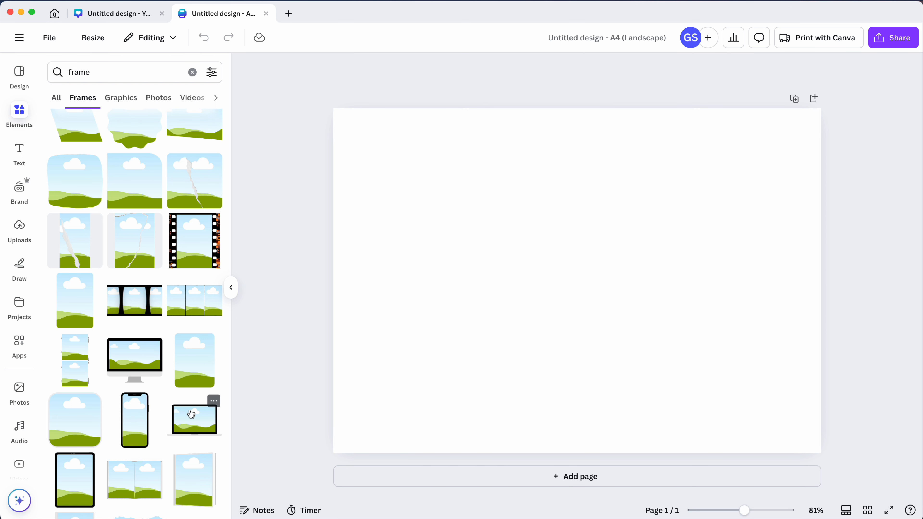
left_click(136, 367)
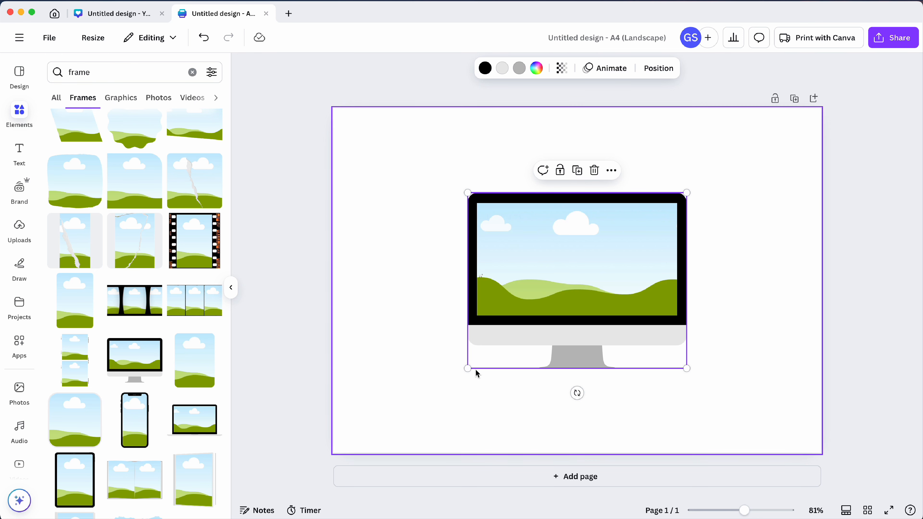
Step: Enlarge the monitor frame slightly and place it horizontally centred in the lower part of the page
left_click_drag(531, 309, 527, 398)
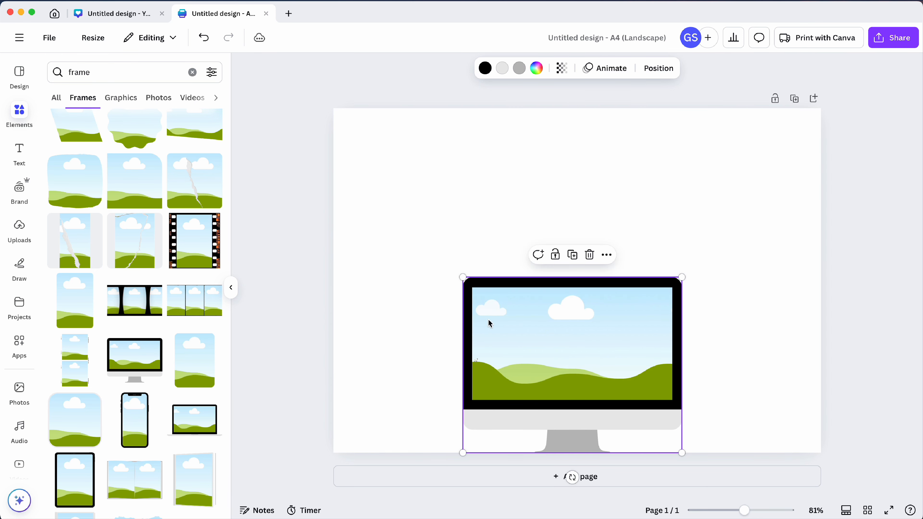
left_click_drag(463, 277, 433, 253)
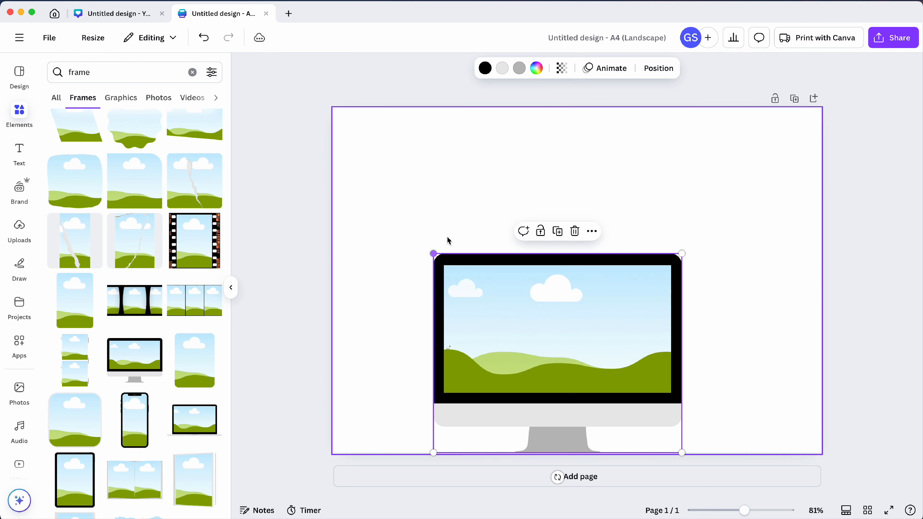
left_click_drag(591, 325, 613, 293)
left_click(304, 197)
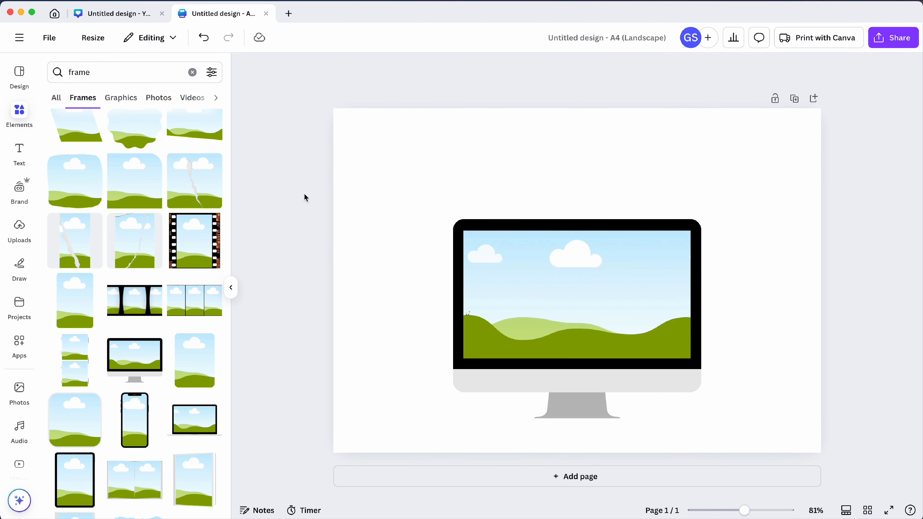
Step: Search the photos for "baby" and place the photo of the baby with the pink flower headband and teddy bears inside the monitor frame
left_click(192, 71)
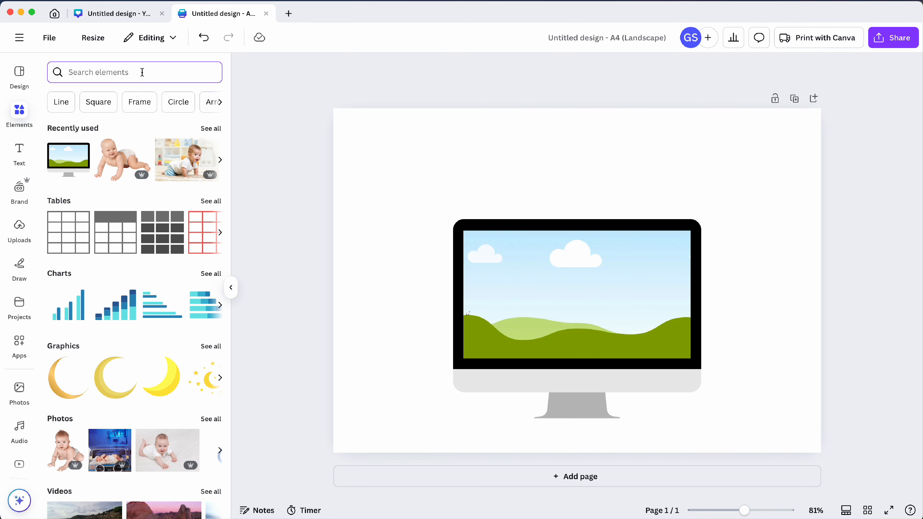
type("baby")
key("Return")
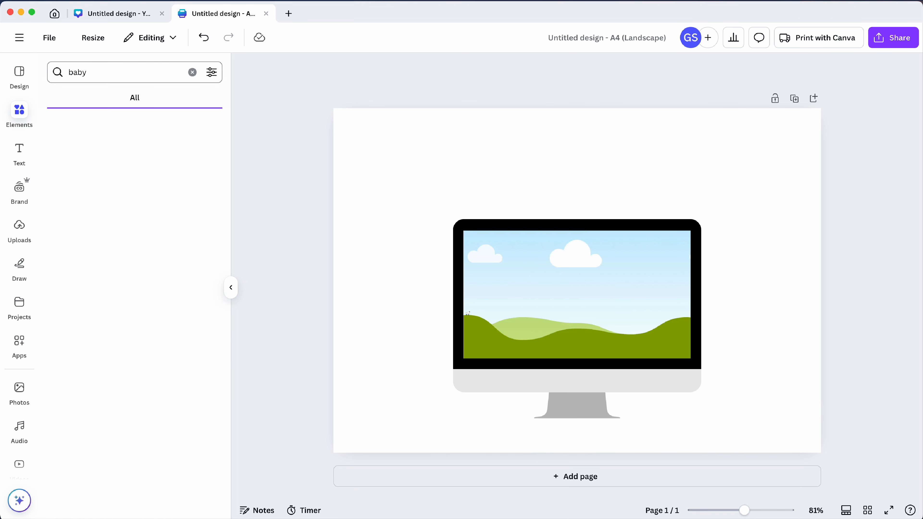
left_click(124, 97)
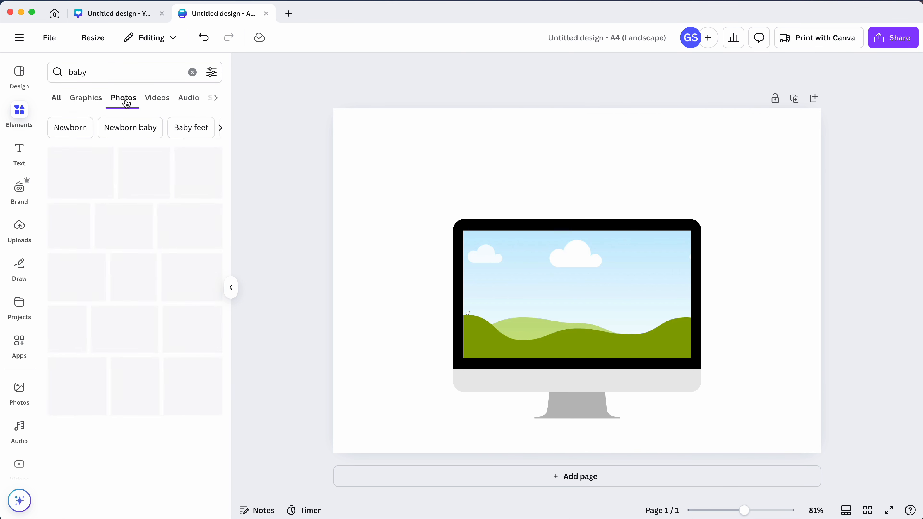
scroll(155, 221, "down", 5)
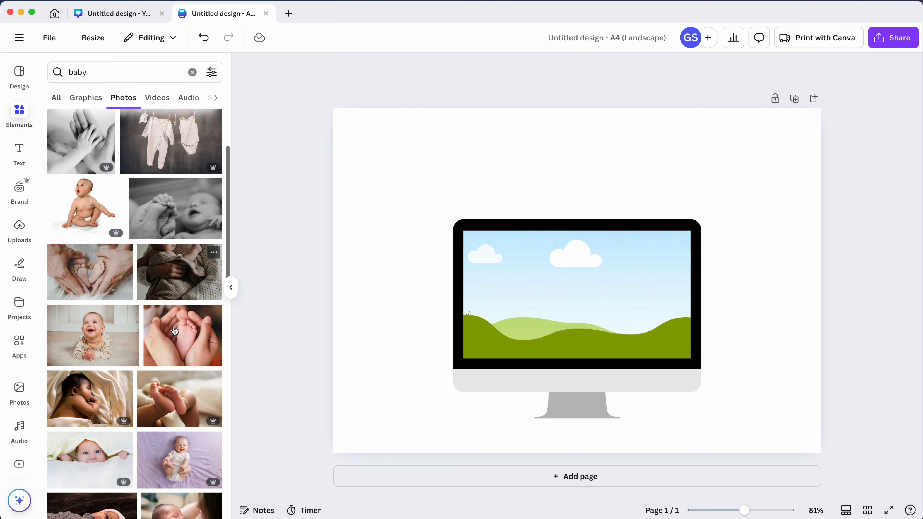
scroll(174, 331, "down", 5)
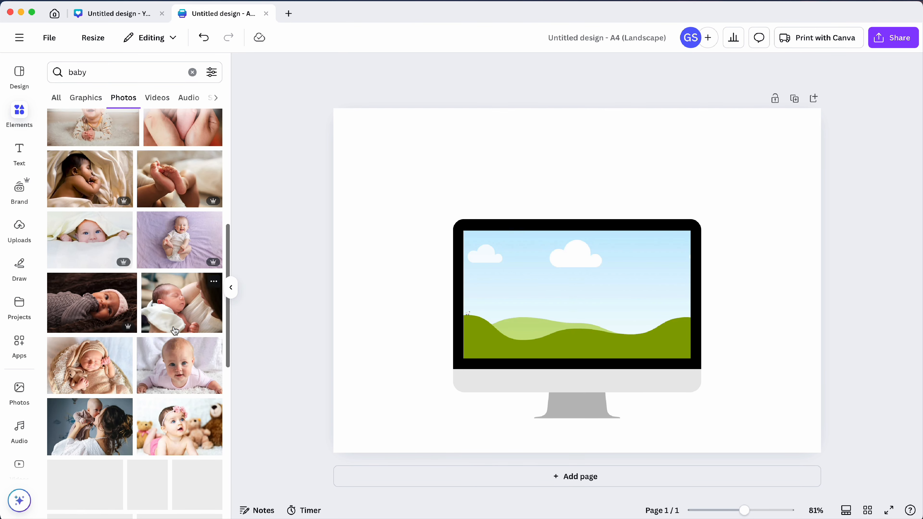
left_click(177, 408)
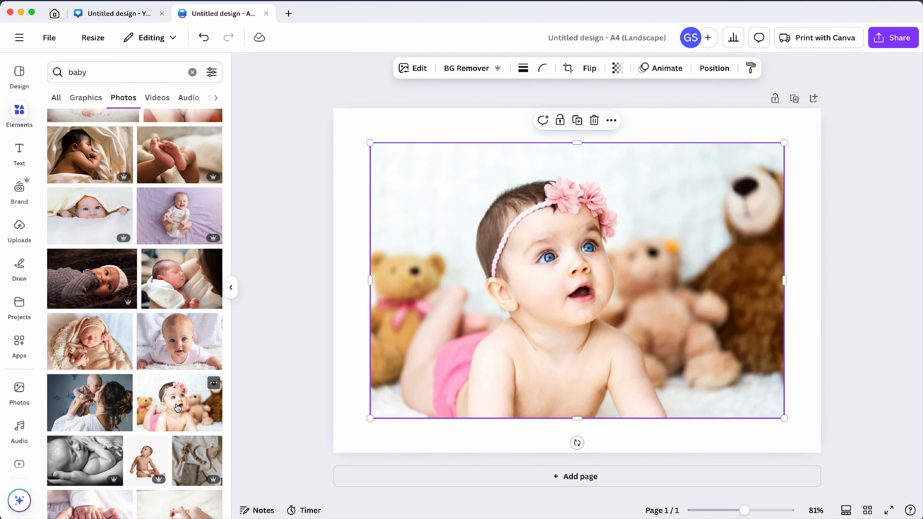
left_click_drag(546, 274, 611, 284)
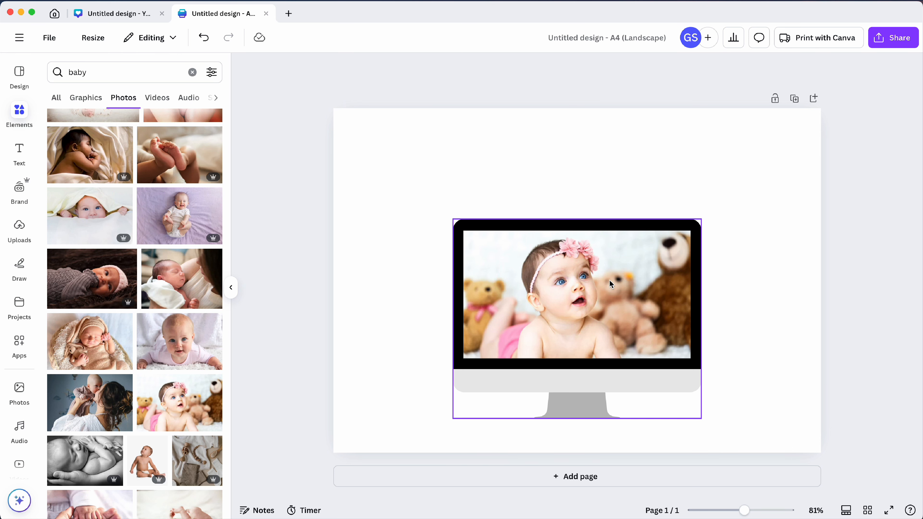
Step: Enlarge and reposition the baby photo within the monitor frame so the upper part of the head extends above the screen, and apply the crop
double_click(578, 286)
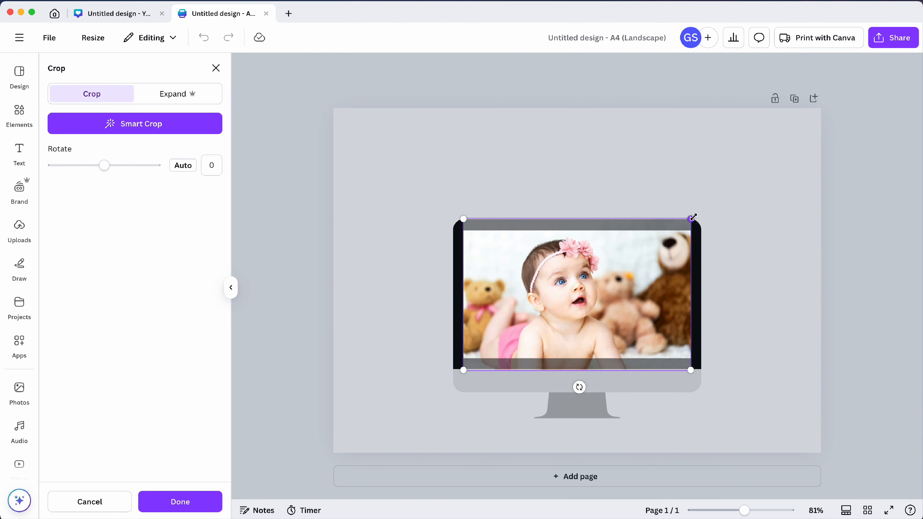
left_click_drag(691, 218, 812, 108)
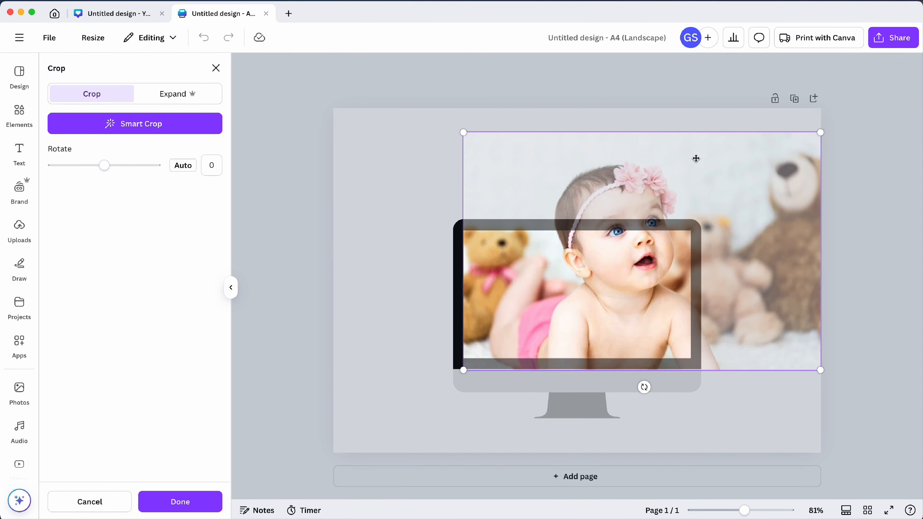
left_click_drag(693, 160, 658, 159)
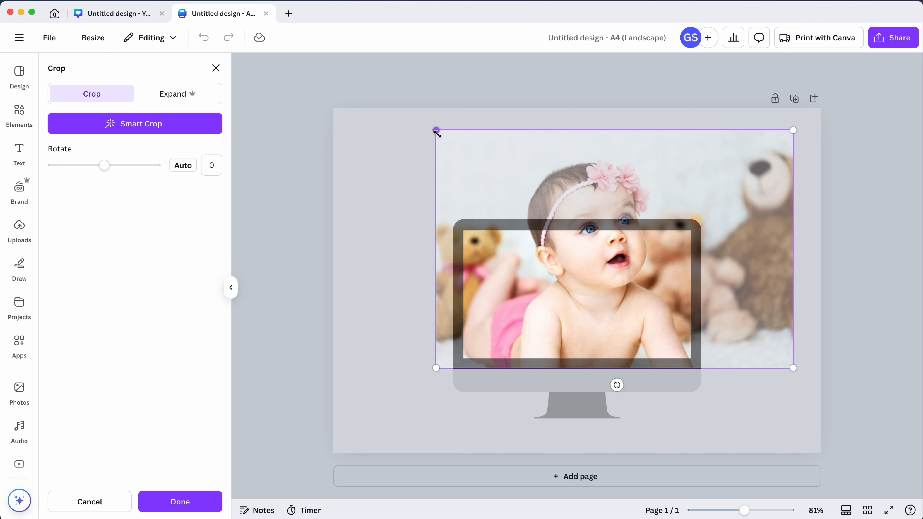
left_click_drag(436, 131, 413, 116)
left_click_drag(585, 261, 597, 261)
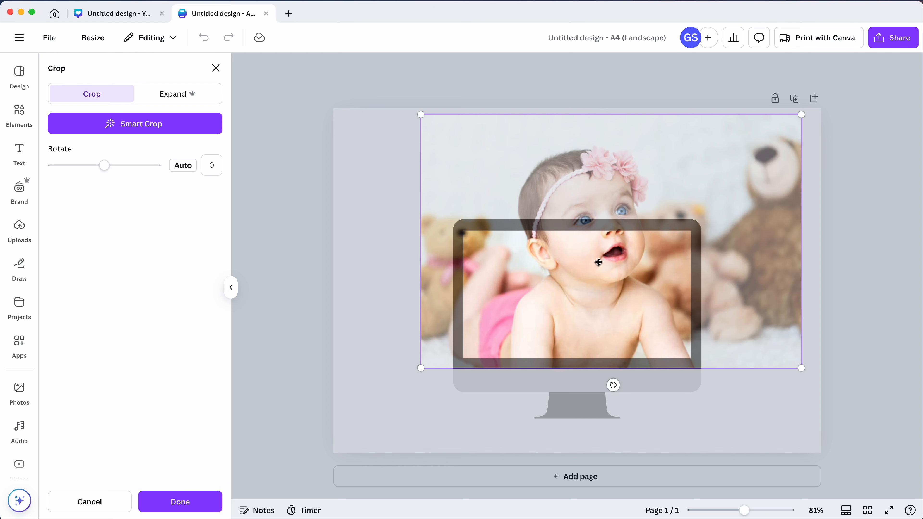
left_click(843, 247)
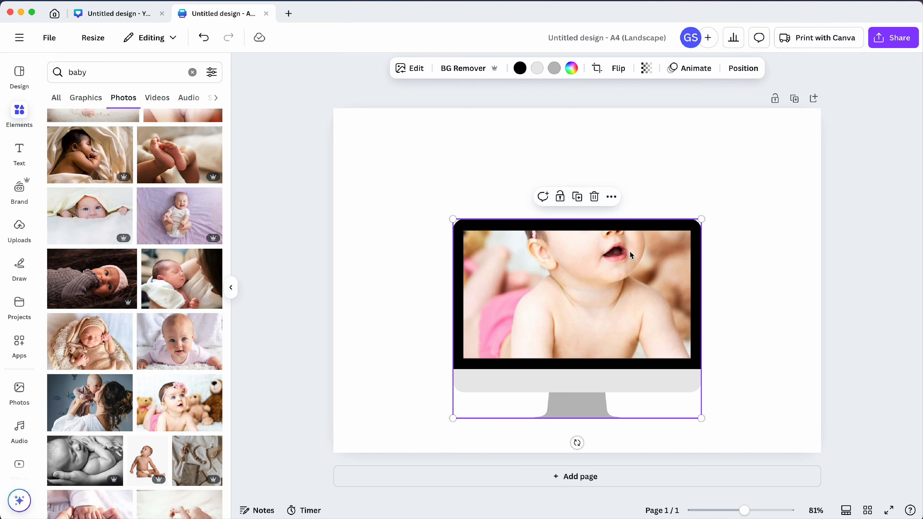
left_click(389, 258)
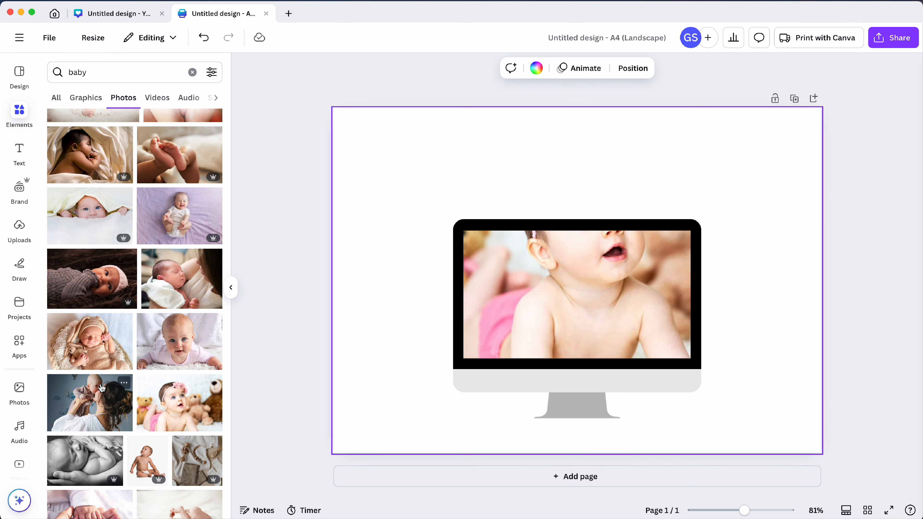
Step: Add a second copy of the flower-headband baby photo to the page over the monitor and set its transparency to 41
left_click(171, 405)
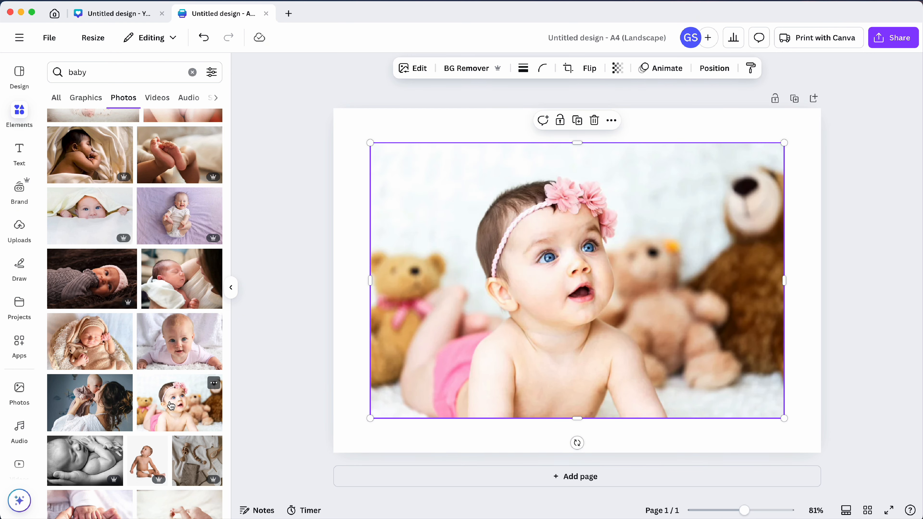
left_click_drag(399, 178, 391, 153)
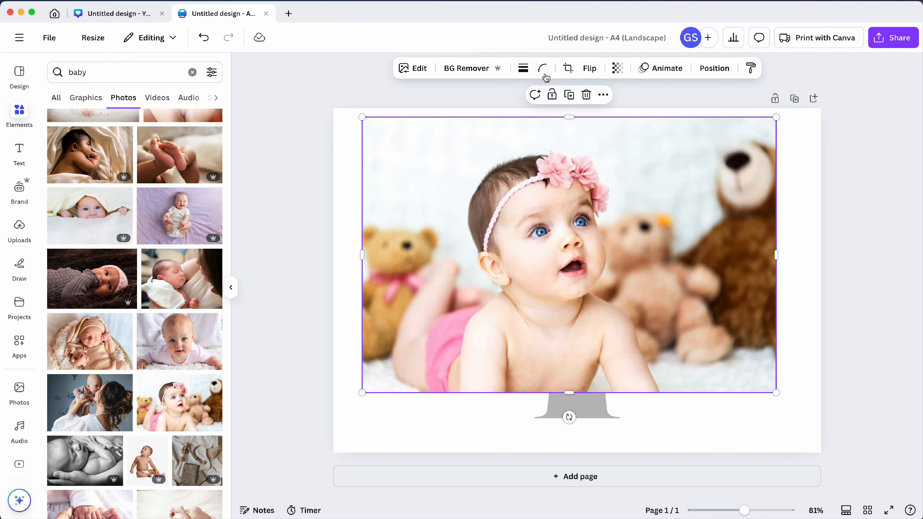
left_click(618, 70)
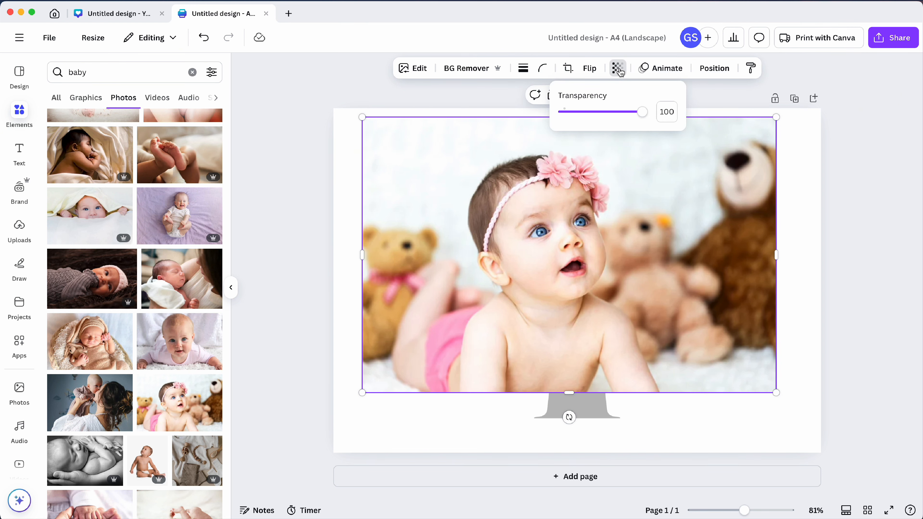
left_click(596, 112)
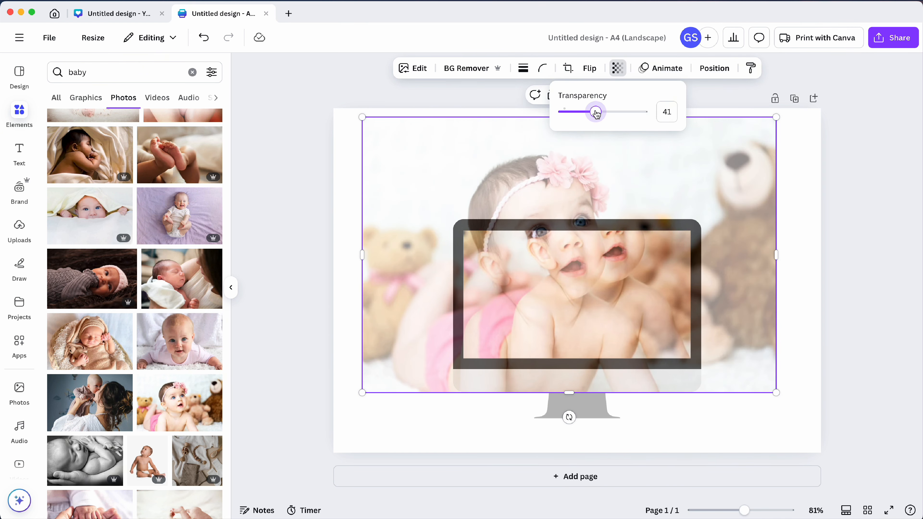
left_click(862, 210)
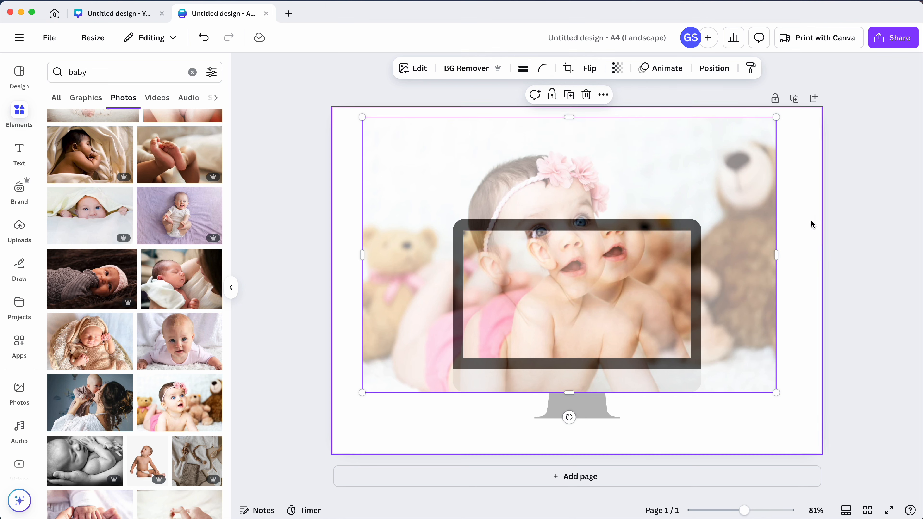
Step: Shrink and reposition the semi-transparent photo until the baby's face and body line up with the photo inside the monitor frame
left_click_drag(749, 210, 784, 186)
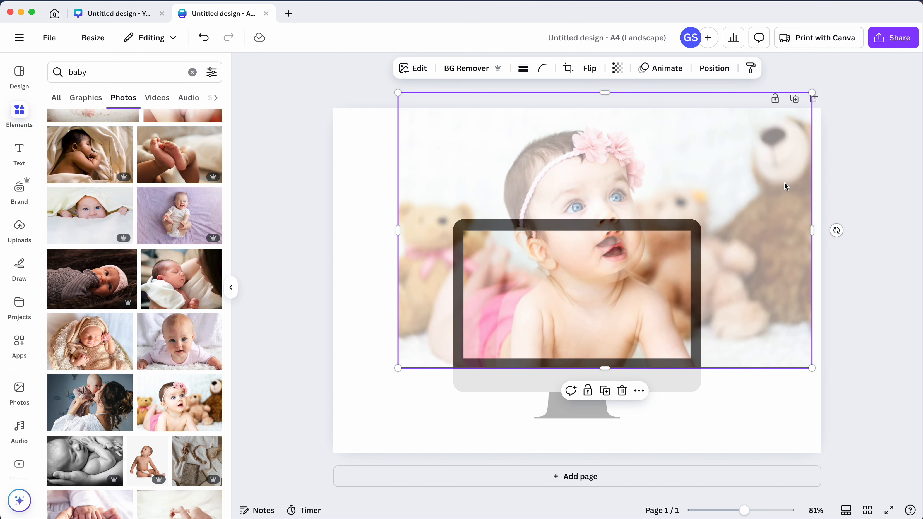
left_click_drag(399, 90, 408, 98)
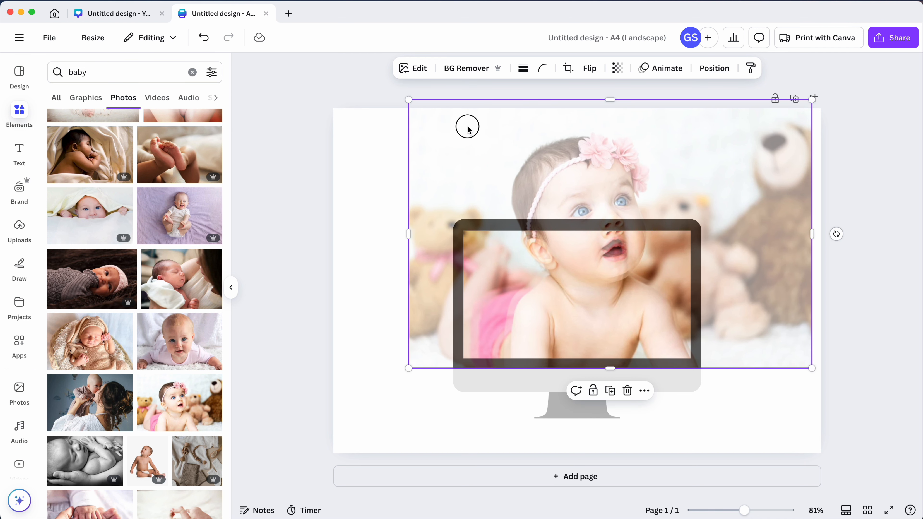
left_click_drag(468, 126, 473, 133)
left_click_drag(816, 378, 813, 375)
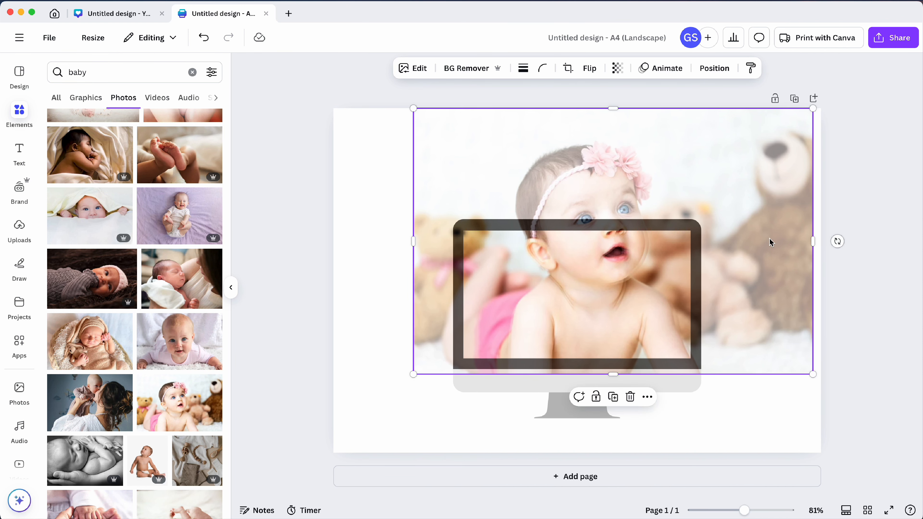
left_click_drag(779, 231, 776, 232)
left_click_drag(409, 108, 417, 109)
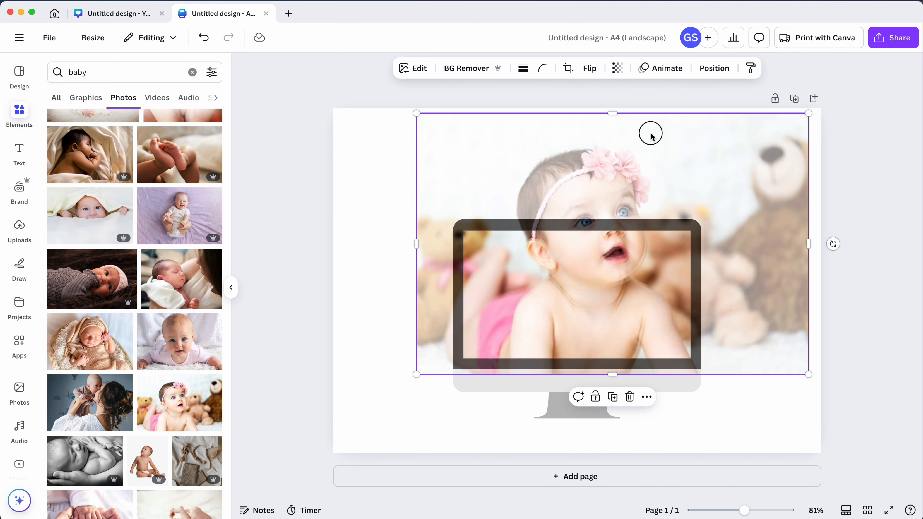
left_click_drag(651, 132, 649, 130)
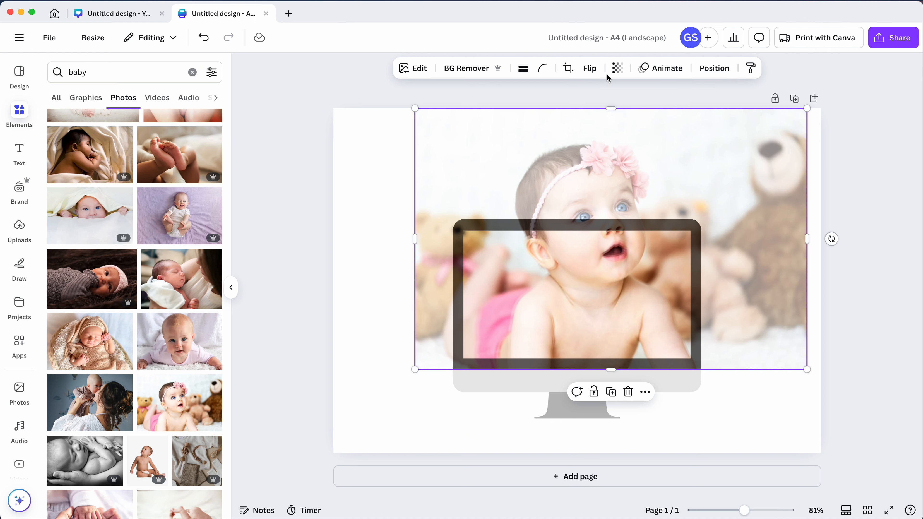
Step: Set the overlaid baby photo's transparency back to 100
left_click(617, 68)
left_click_drag(600, 118, 664, 114)
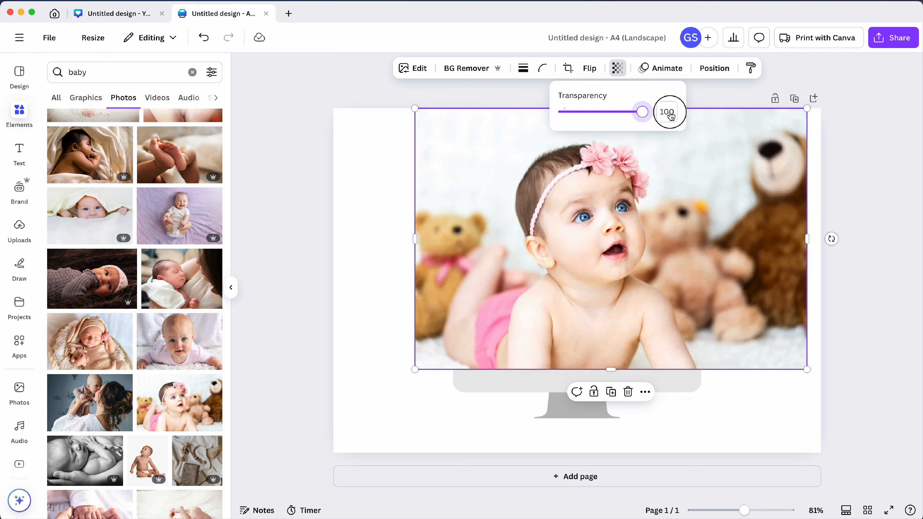
left_click(858, 159)
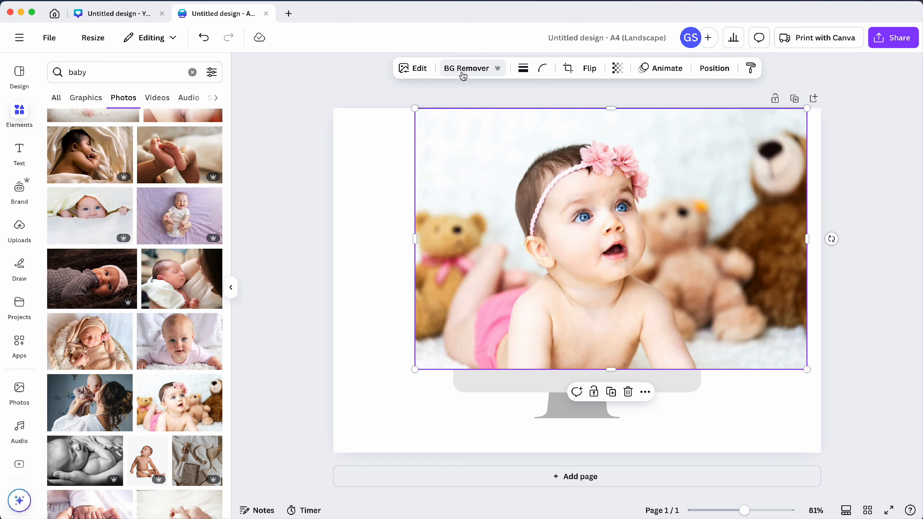
Step: Remove the background from the overlaid baby photo and crop its bottom edge to the lower edge of the monitor's screen
left_click(463, 75)
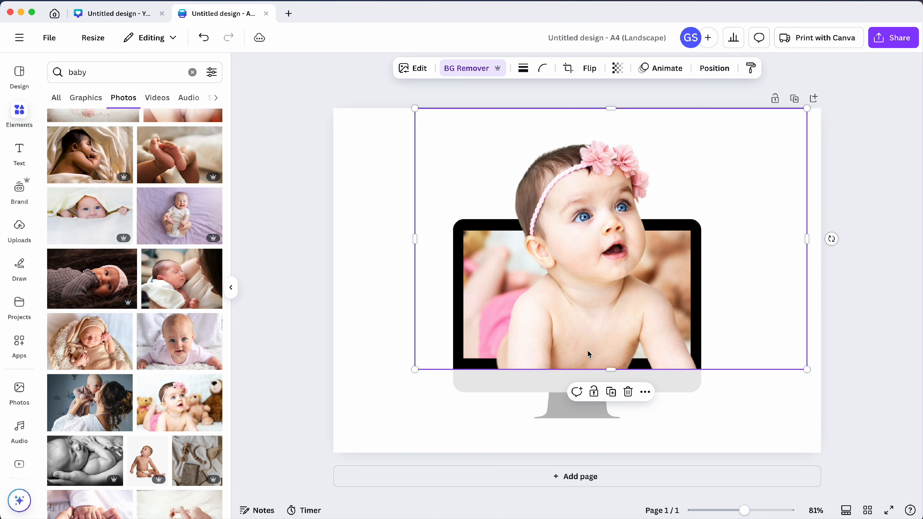
left_click_drag(611, 370, 610, 358)
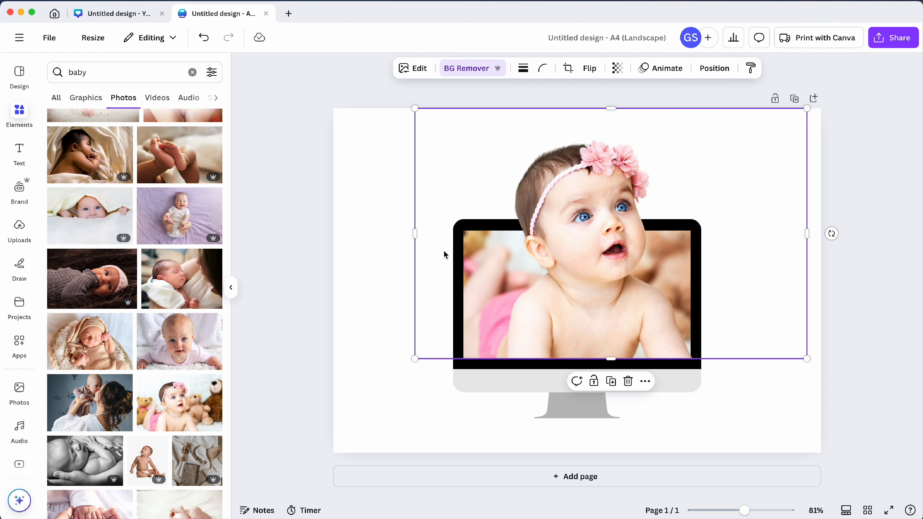
left_click(857, 276)
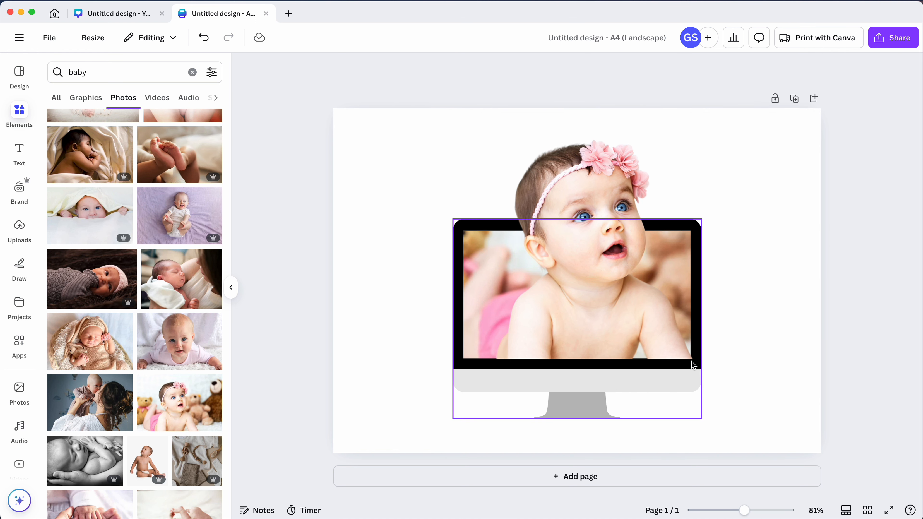
Step: Nudge the baby cut-out slightly to the left so it lines up with the photo in the monitor frame, and deselect it
left_click(683, 357)
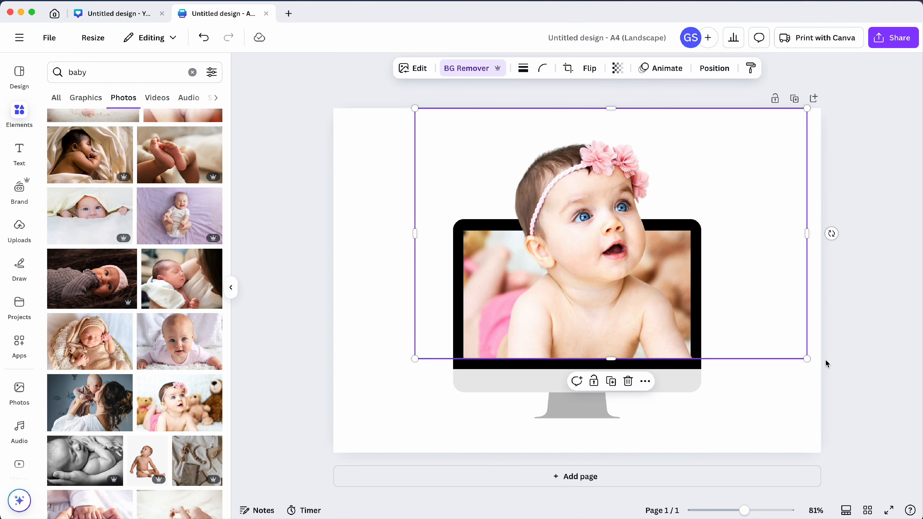
key("Left")
key("Left")
key("Left")
key("Left")
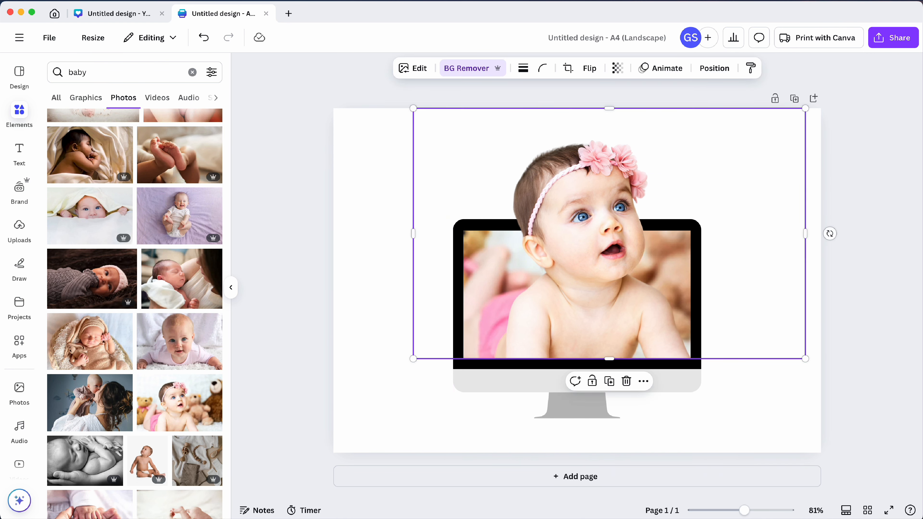
left_click(876, 348)
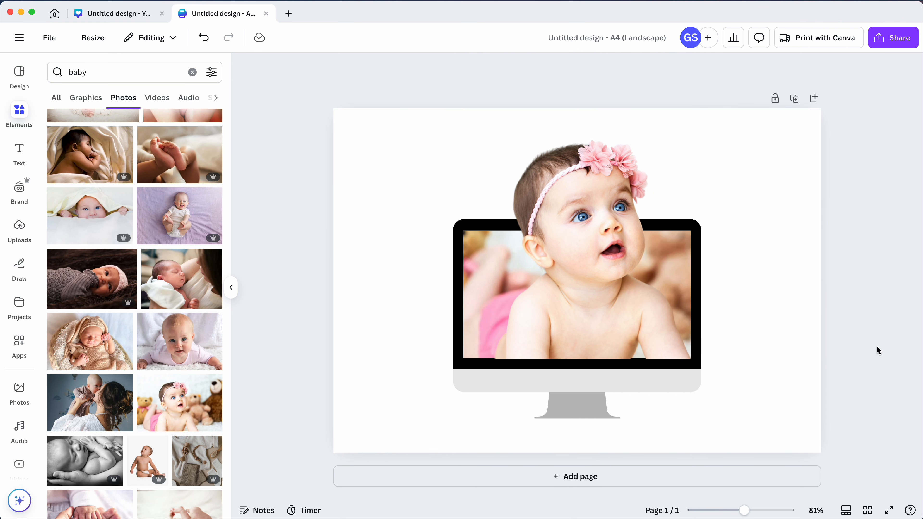